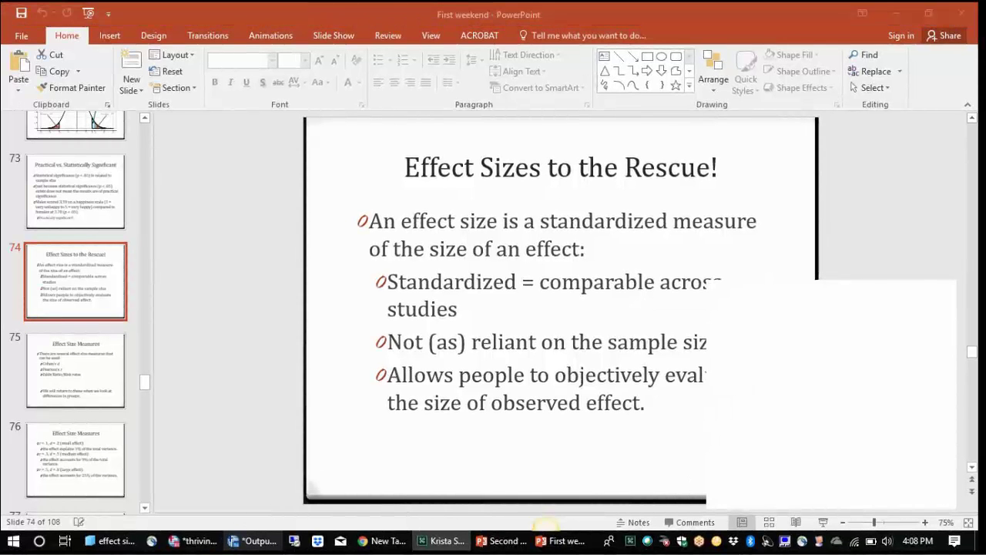
Bring the SPSS Statistics Viewer with the Greek life belonging t-test output to the front.
{"action": "mouse_move", "coordinate": [253, 540]}
{"action": "left_click", "coordinate": [301, 485]}
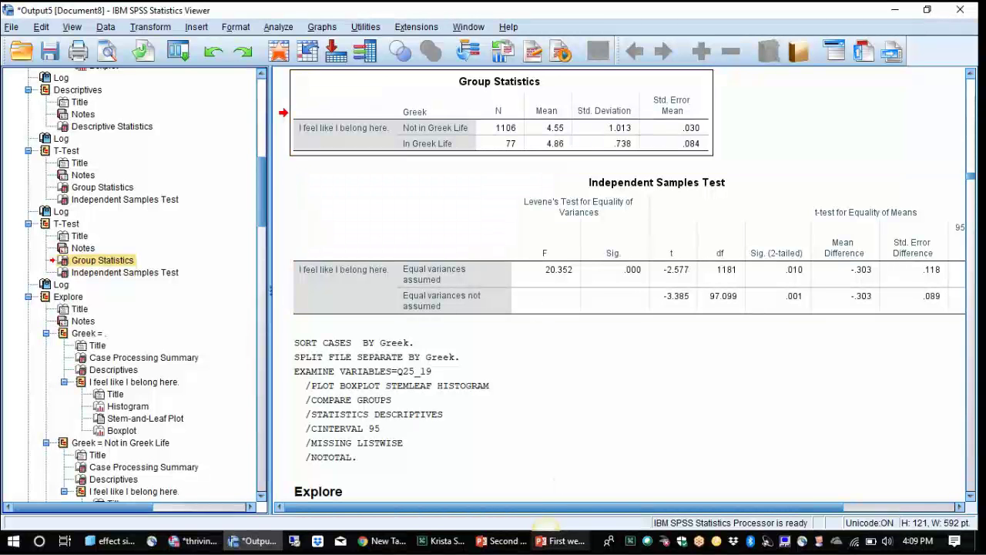
Return to the PowerPoint deck and show slide 73, 'Practical vs. Statistically Significant'.
{"action": "left_click", "coordinate": [561, 540]}
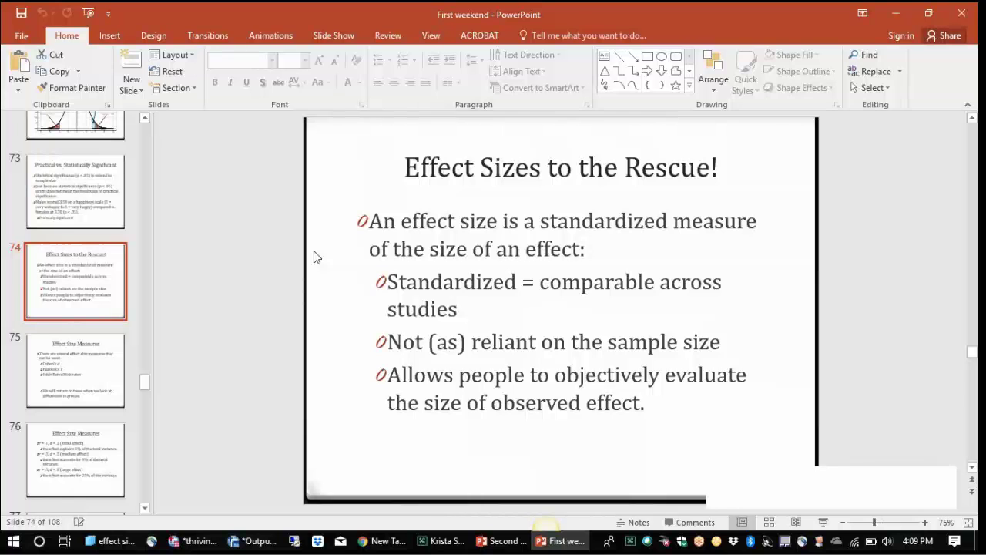
{"action": "left_click", "coordinate": [92, 187]}
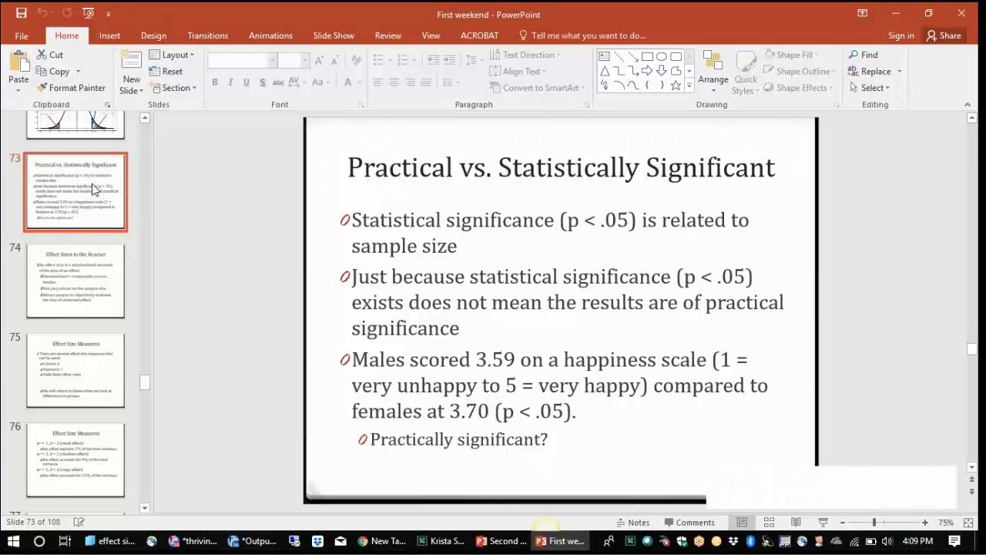
View slides 74 and 75 on effect size measures, recheck the SPSS output, then open a blank Chrome tab.
{"action": "left_click", "coordinate": [85, 281]}
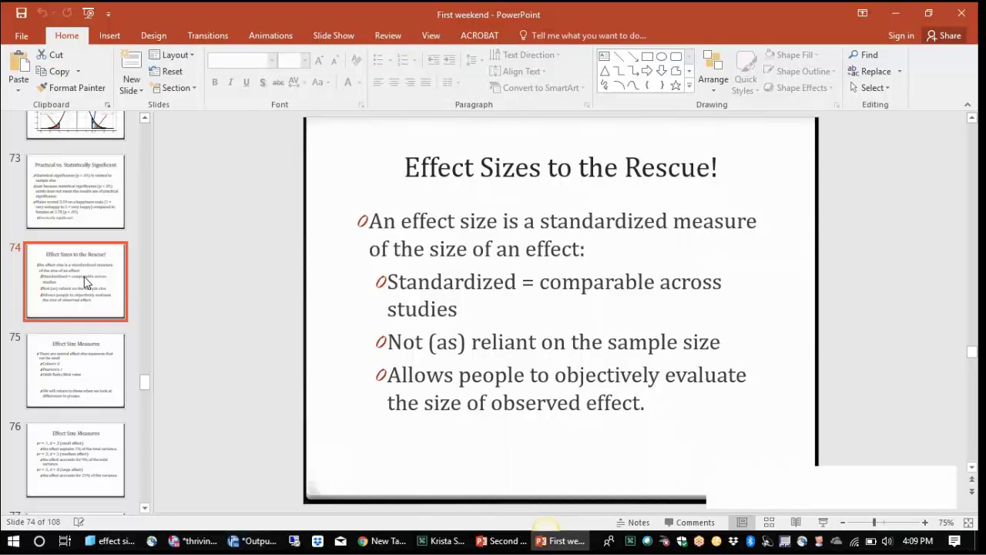
{"action": "left_click", "coordinate": [86, 371]}
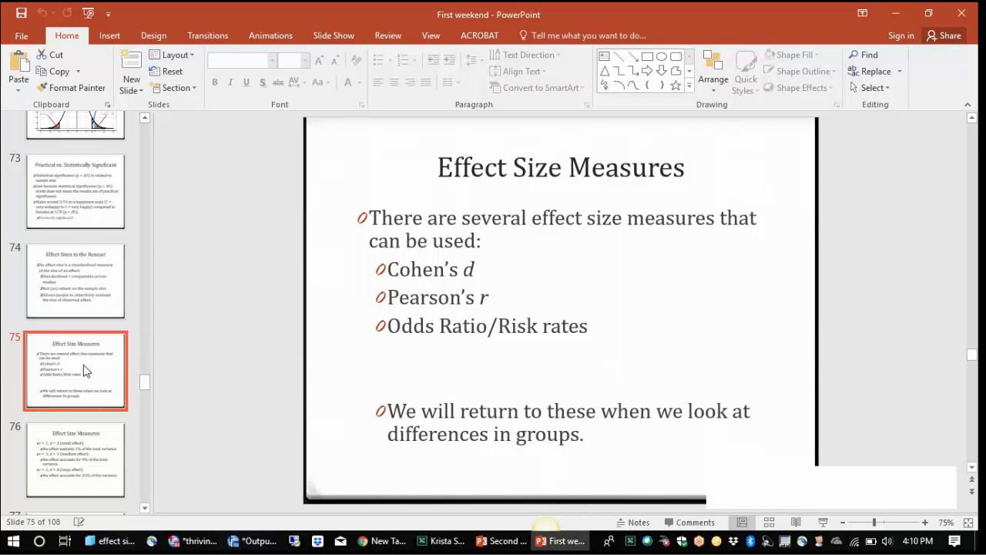
{"action": "left_click", "coordinate": [279, 541]}
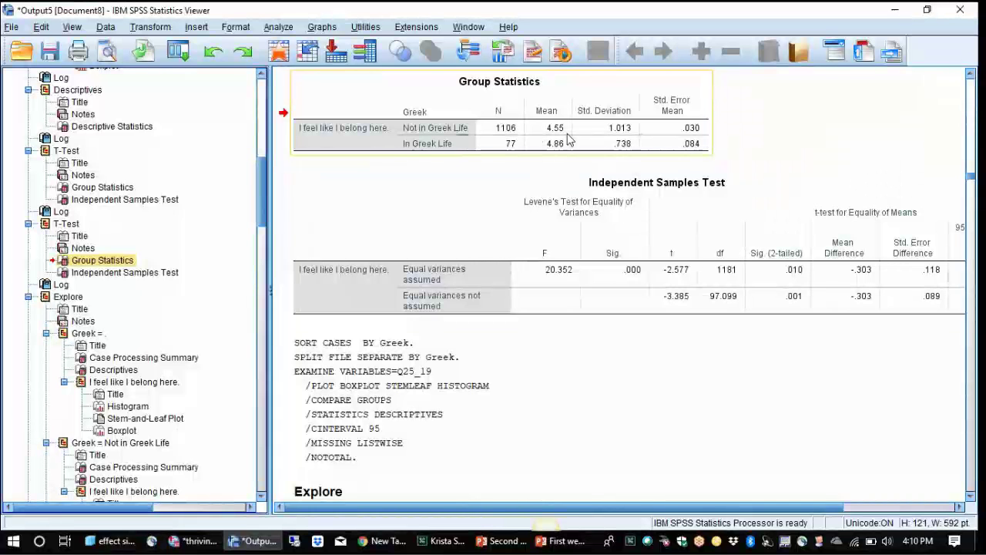
{"action": "left_click", "coordinate": [400, 537]}
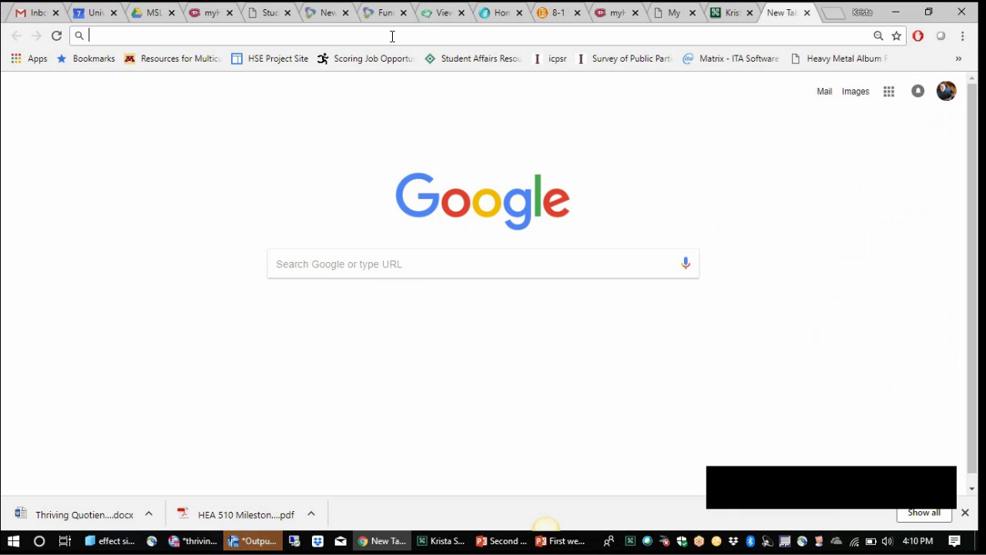
Search Google for 't-test effect size calculator'.
{"action": "type", "text": "t-"}
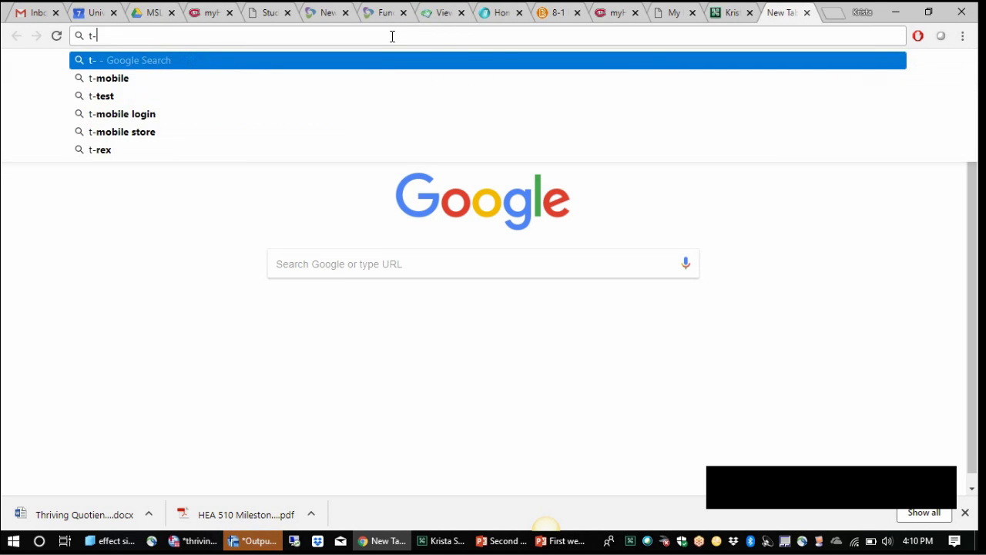
{"action": "type", "text": "test "}
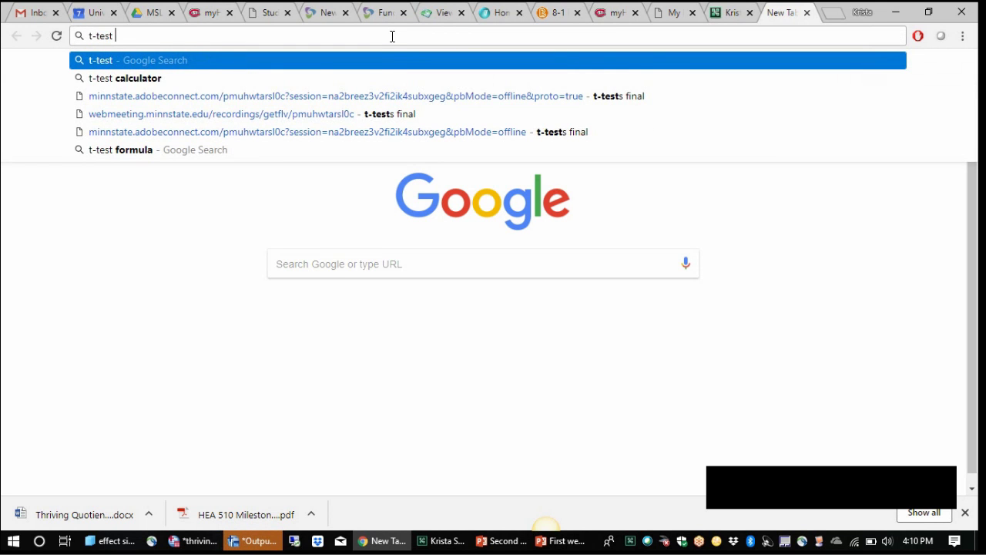
{"action": "type", "text": "effect si"}
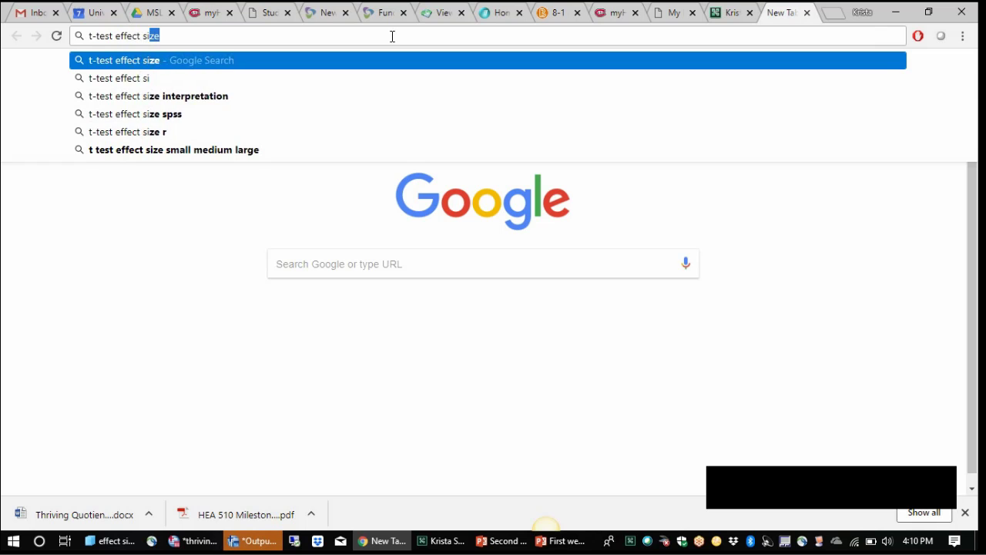
{"action": "type", "text": "ze calcu"}
{"action": "key", "text": "Return"}
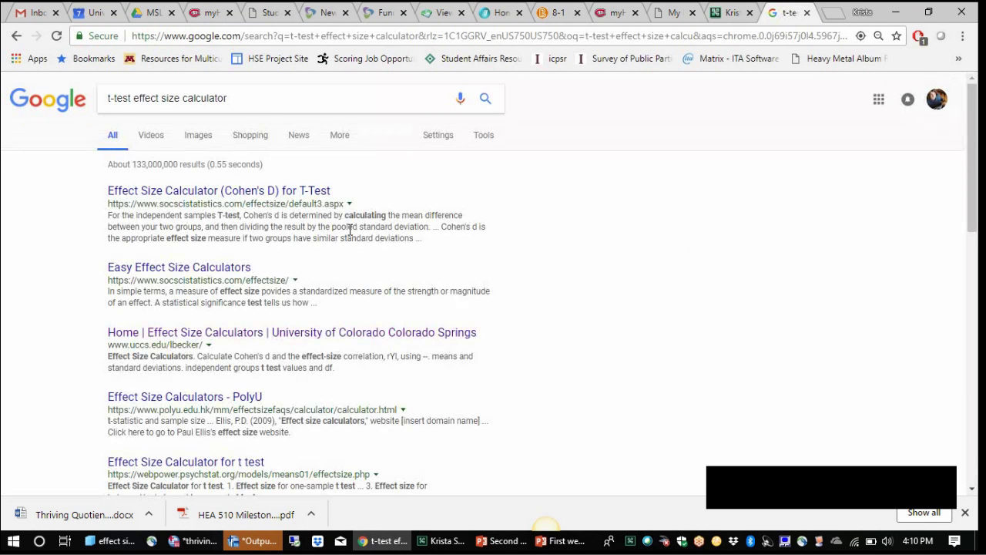
Open the UCCS calculator for d and r from means and SDs, then check the SPSS group means.
{"action": "left_click", "coordinate": [141, 332]}
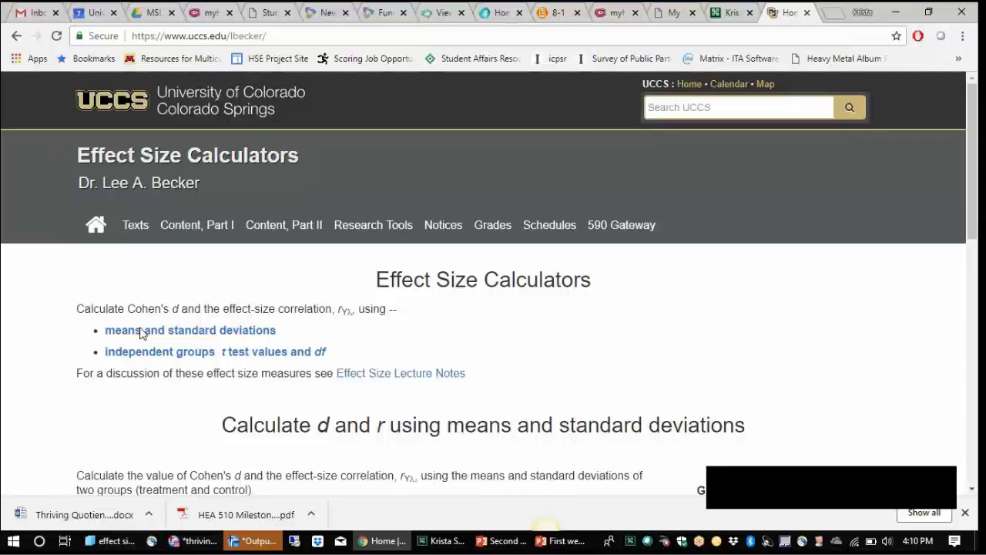
{"action": "scroll", "coordinate": [141, 332], "scroll_direction": "down", "scroll_amount": 1}
{"action": "scroll", "coordinate": [141, 332], "scroll_direction": "down", "scroll_amount": 4}
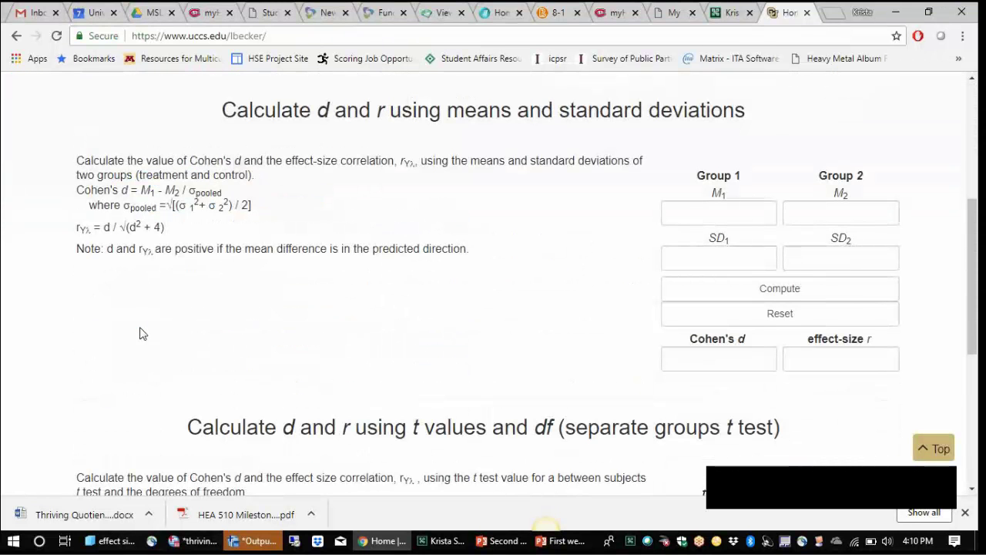
{"action": "left_click", "coordinate": [741, 212]}
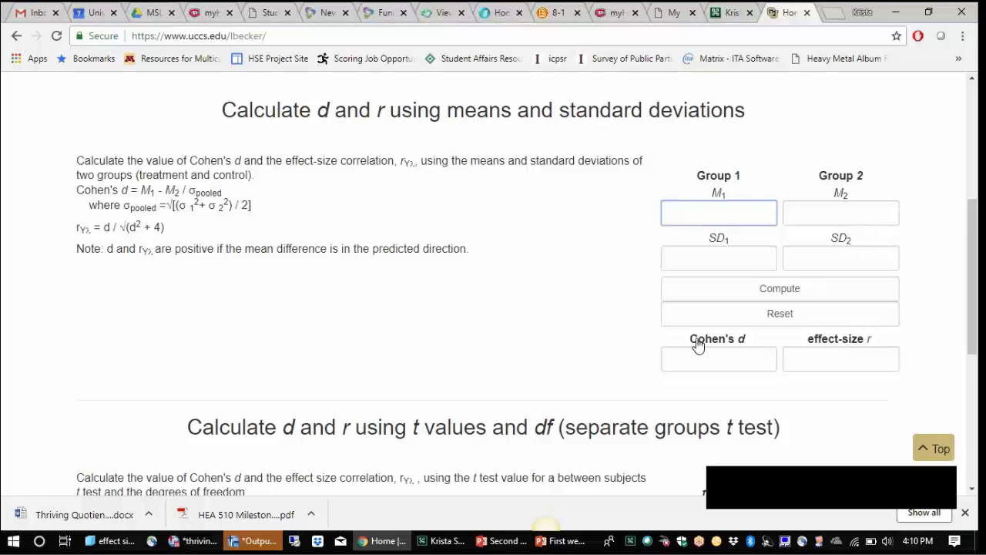
{"action": "left_click", "coordinate": [257, 543]}
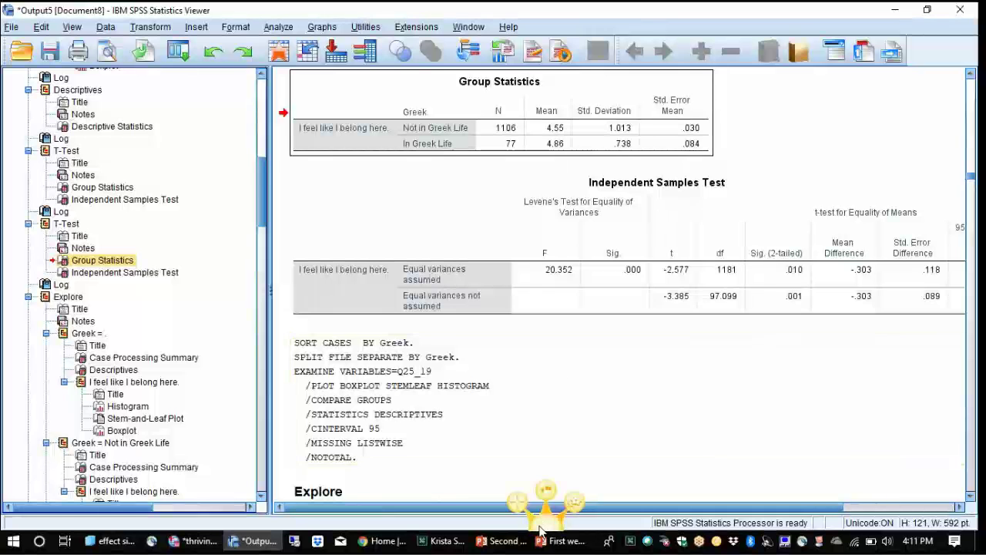
Enter Group 1's mean 4.55 and standard deviation 1.013 in the calculator.
{"action": "left_click", "coordinate": [389, 540]}
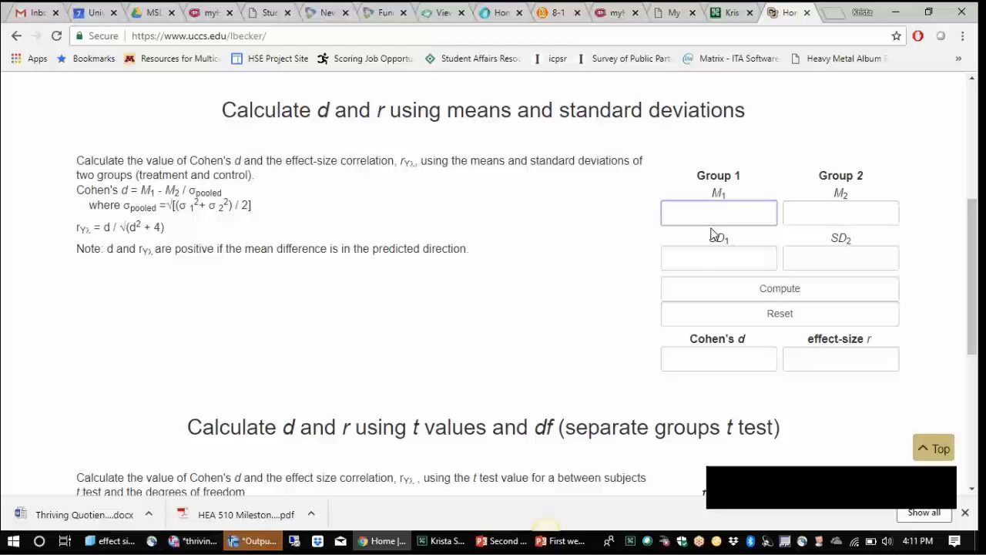
{"action": "type", "text": "4.55"}
{"action": "left_click", "coordinate": [700, 259]}
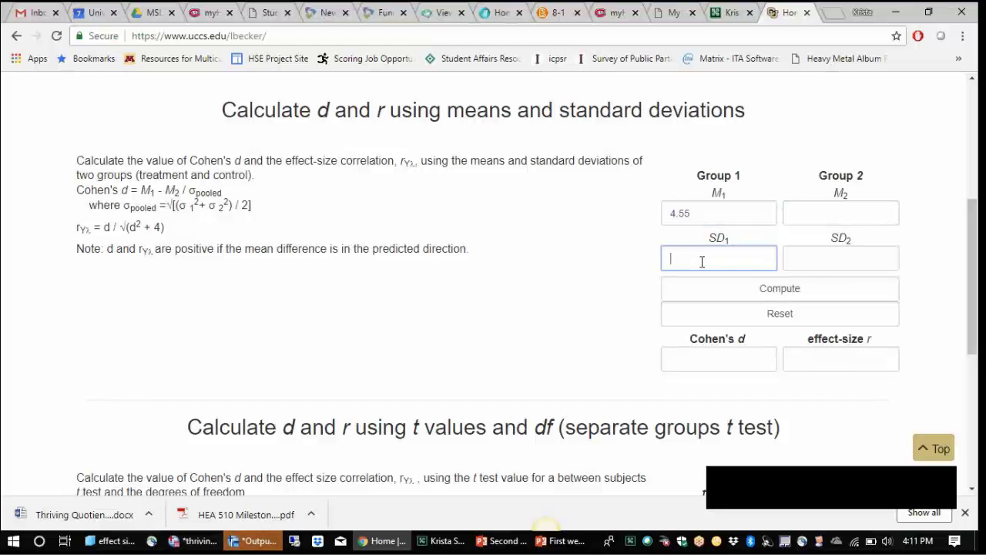
{"action": "type", "text": "1.013"}
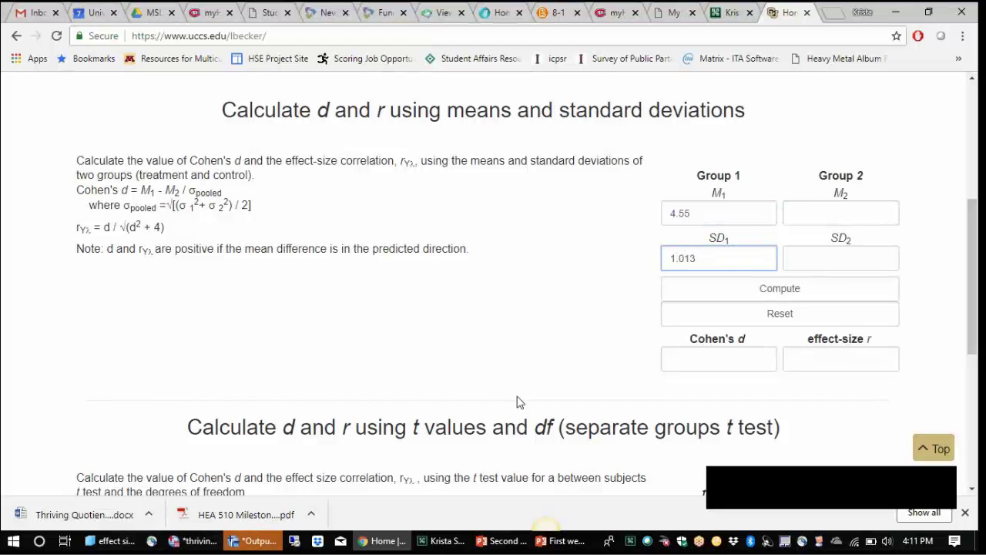
Enter Group 2's mean 4.86 and SD .738, computing Cohen's d -0.3498 and r -0.1723.
{"action": "left_click", "coordinate": [255, 541]}
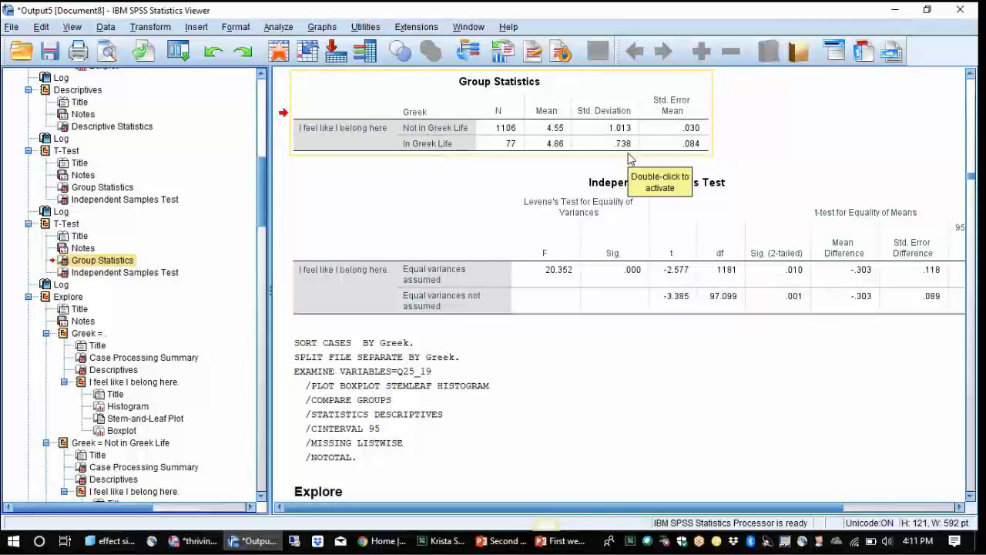
{"action": "left_click", "coordinate": [383, 540]}
{"action": "left_click", "coordinate": [810, 219]}
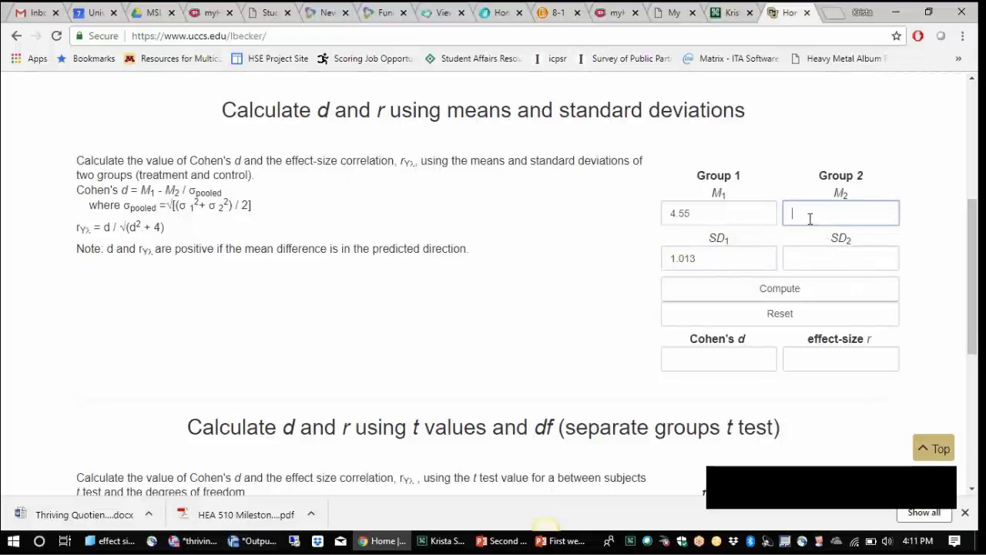
{"action": "type", "text": "4.86"}
{"action": "left_click", "coordinate": [821, 266]}
{"action": "type", "text": ".738"}
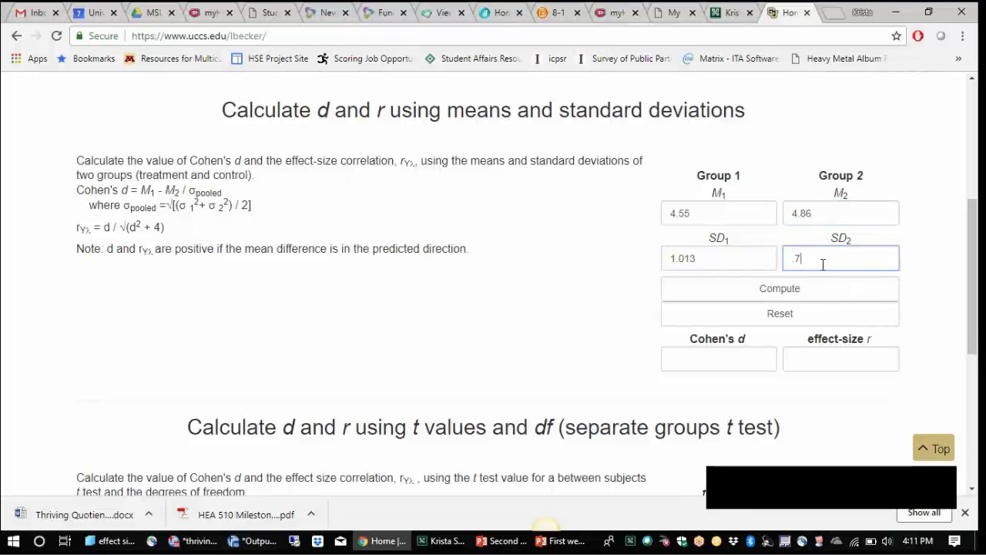
{"action": "left_click", "coordinate": [798, 288]}
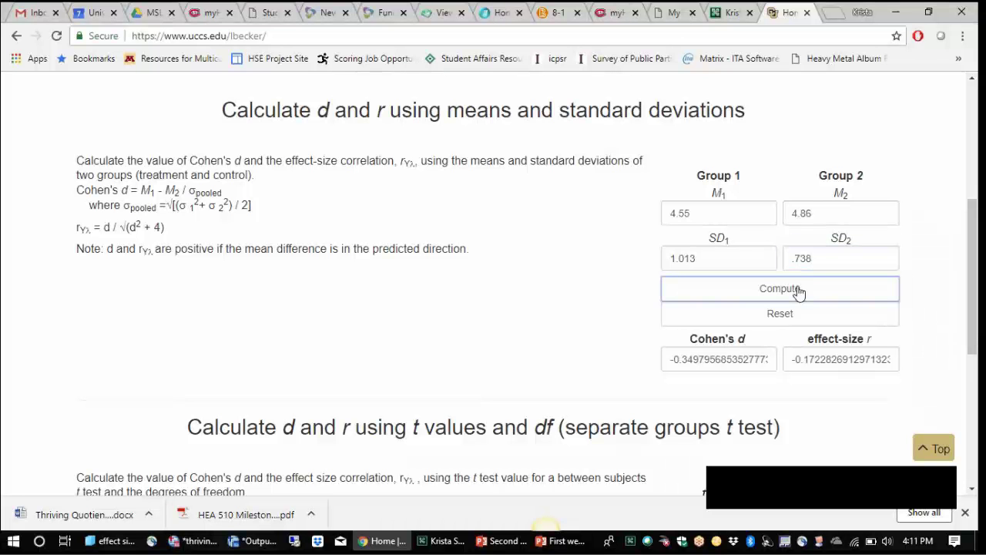
{"action": "scroll", "coordinate": [958, 328], "scroll_direction": "down", "scroll_amount": 1}
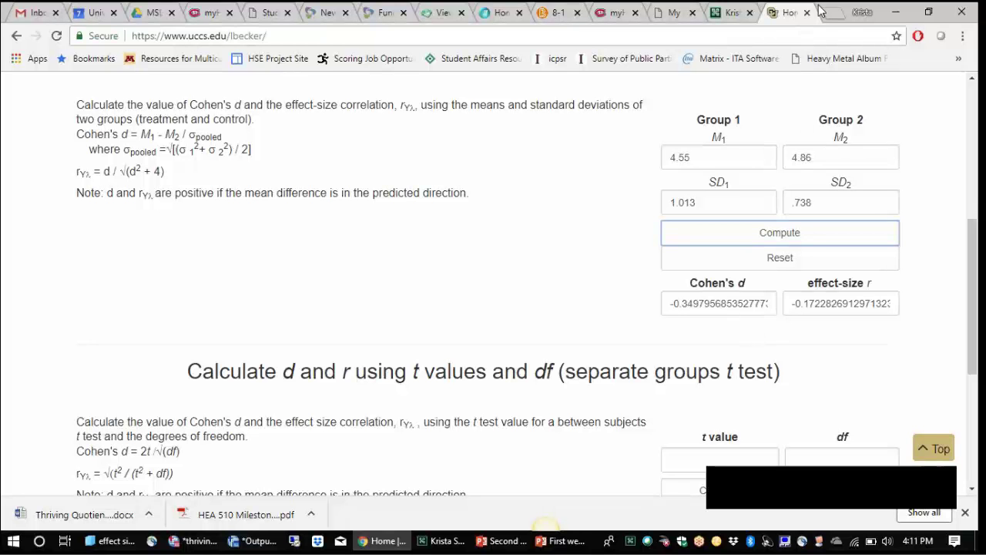
{"action": "left_click_drag", "start_coordinate": [674, 305], "coordinate": [778, 322]}
{"action": "left_click", "coordinate": [704, 308]}
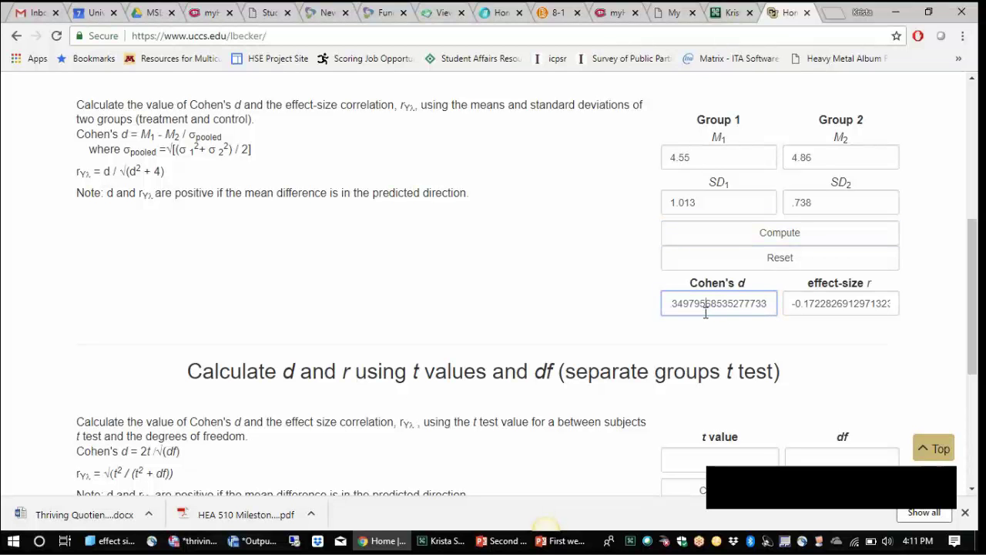
{"action": "key", "text": "Home"}
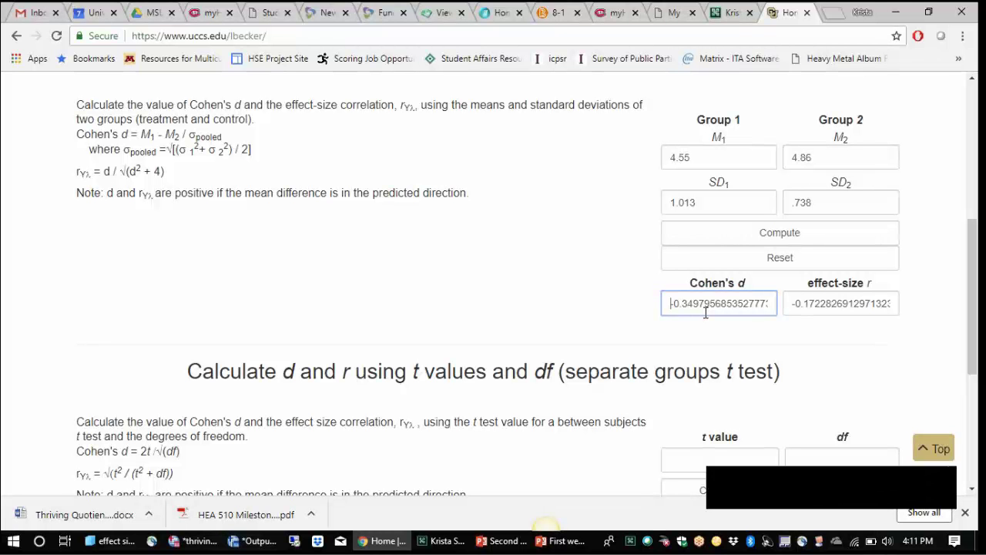
{"action": "left_click", "coordinate": [794, 303]}
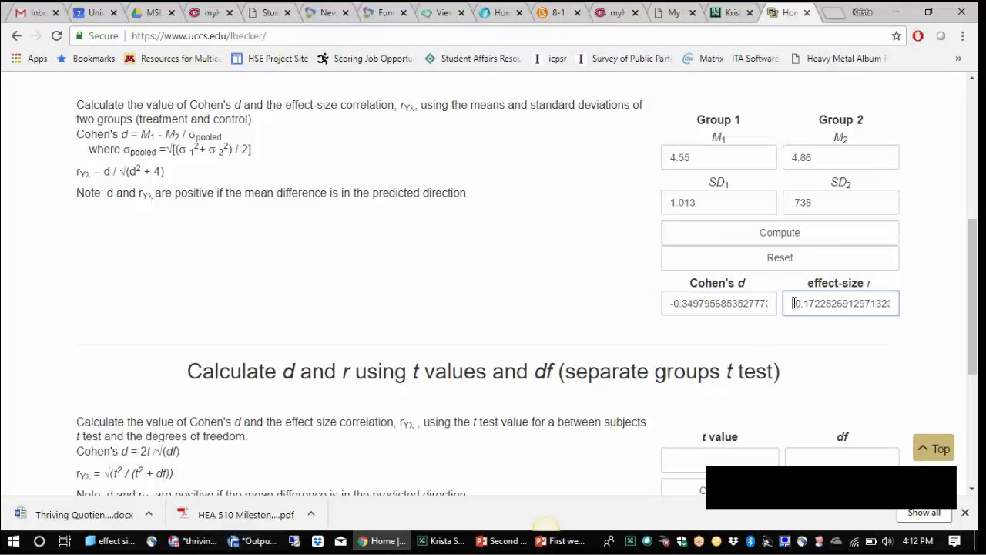
{"action": "left_click_drag", "start_coordinate": [794, 303], "coordinate": [865, 304]}
{"action": "left_click", "coordinate": [833, 14]}
Search Google for 'cohen's d effect size' and scroll through the results.
{"action": "type", "text": "che"}
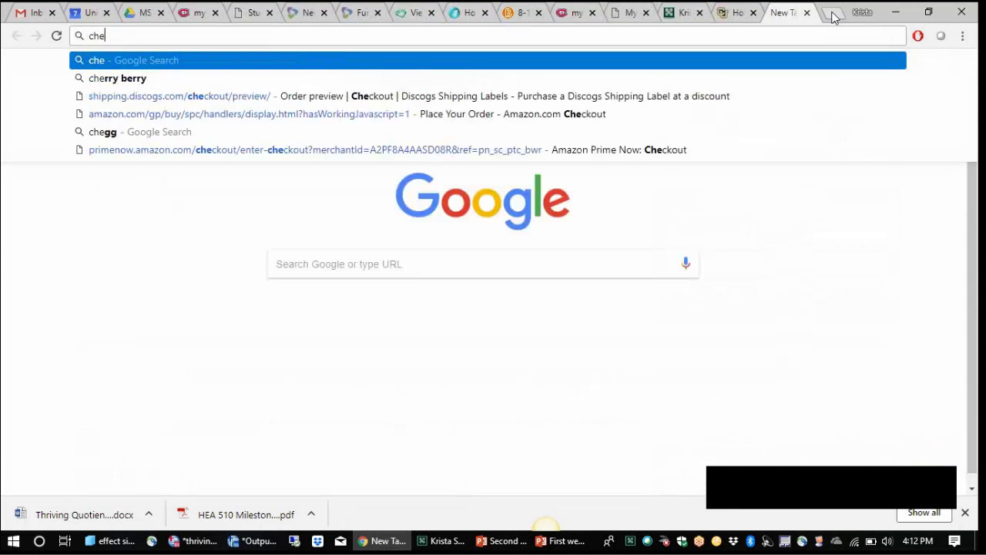
{"action": "key", "text": "BackSpace"}
{"action": "key", "text": "BackSpace"}
{"action": "type", "text": "ohen's d"}
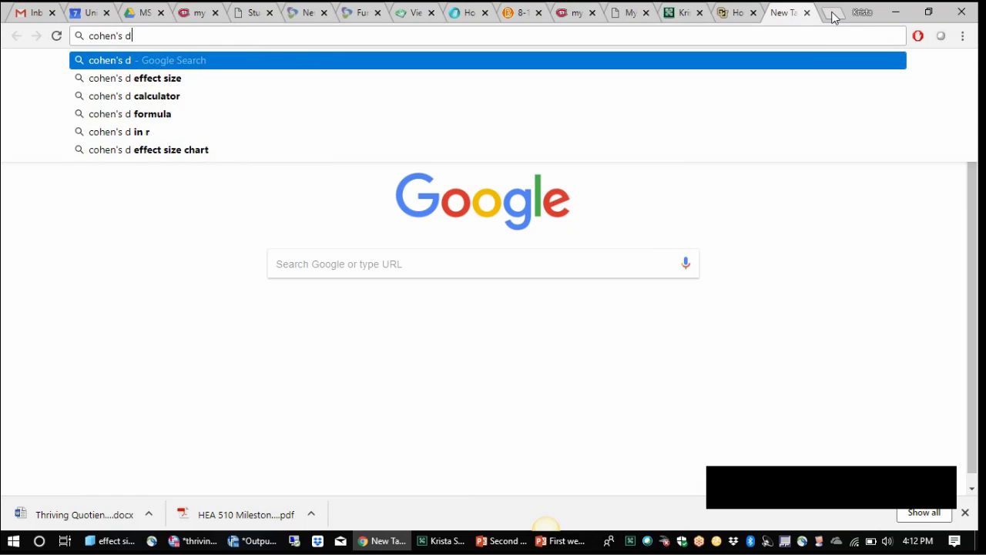
{"action": "left_click", "coordinate": [688, 86]}
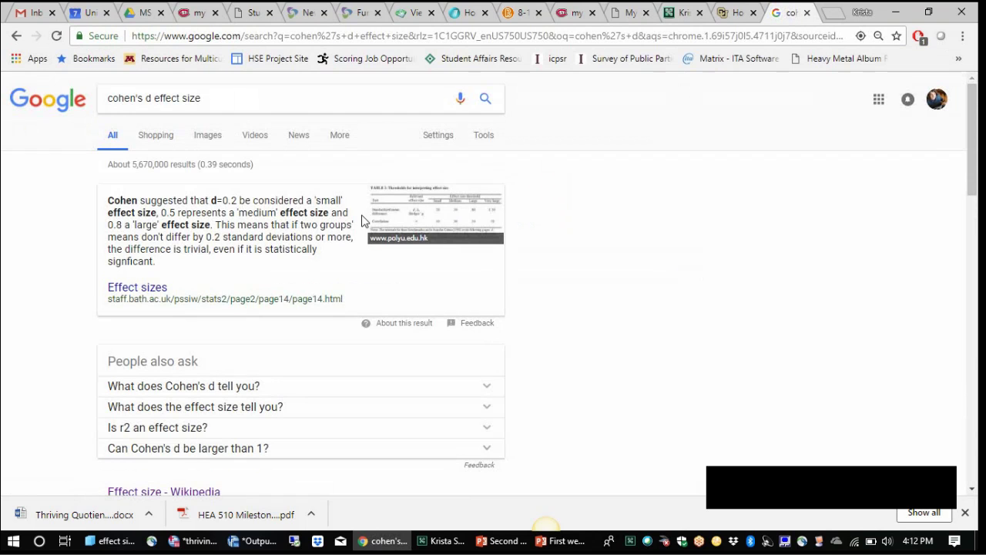
{"action": "scroll", "coordinate": [289, 223], "scroll_direction": "down", "scroll_amount": 3}
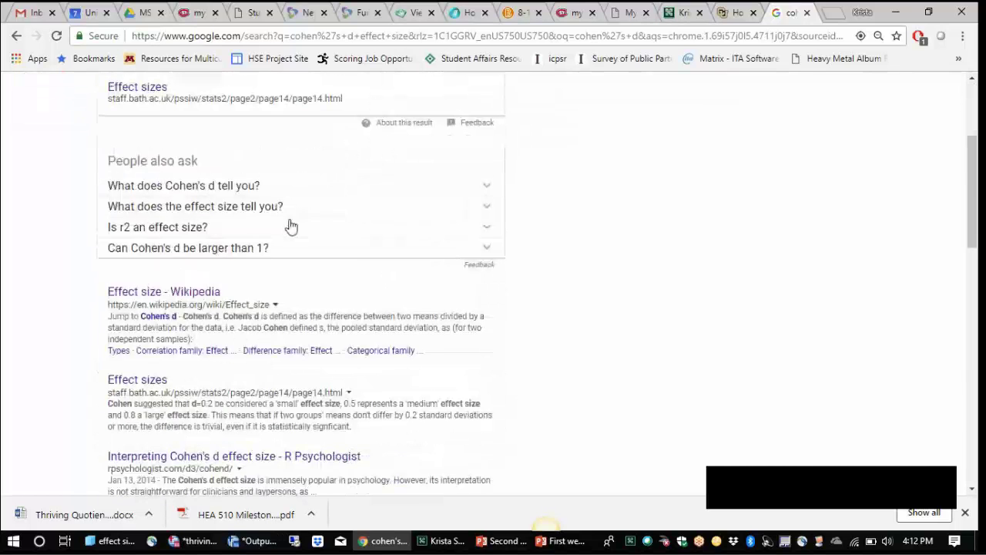
Open Wikipedia's Effect size article and scroll to the r and Cohen's d benchmarks (0.20, 0.50, 0.80).
{"action": "left_click", "coordinate": [208, 294]}
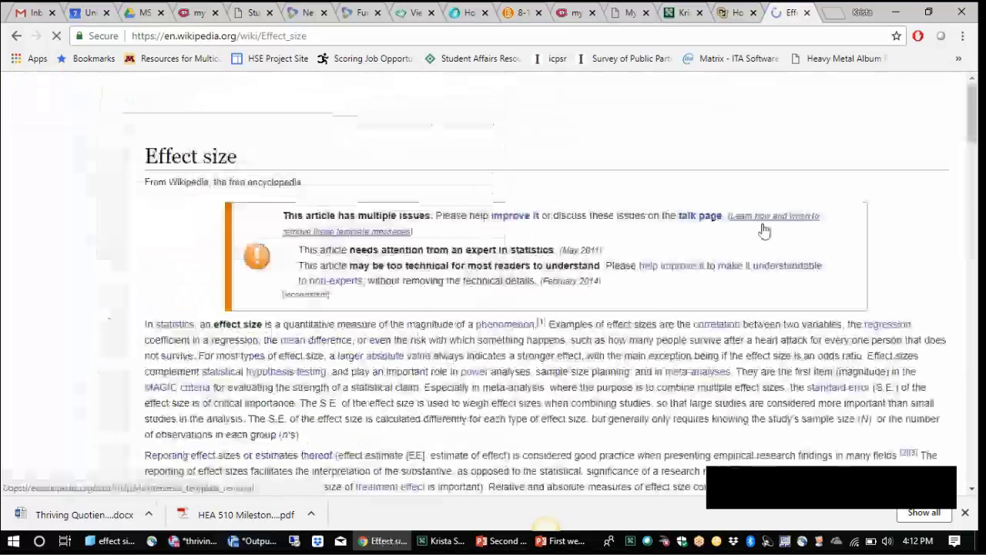
{"action": "left_click_drag", "start_coordinate": [973, 94], "coordinate": [973, 177]}
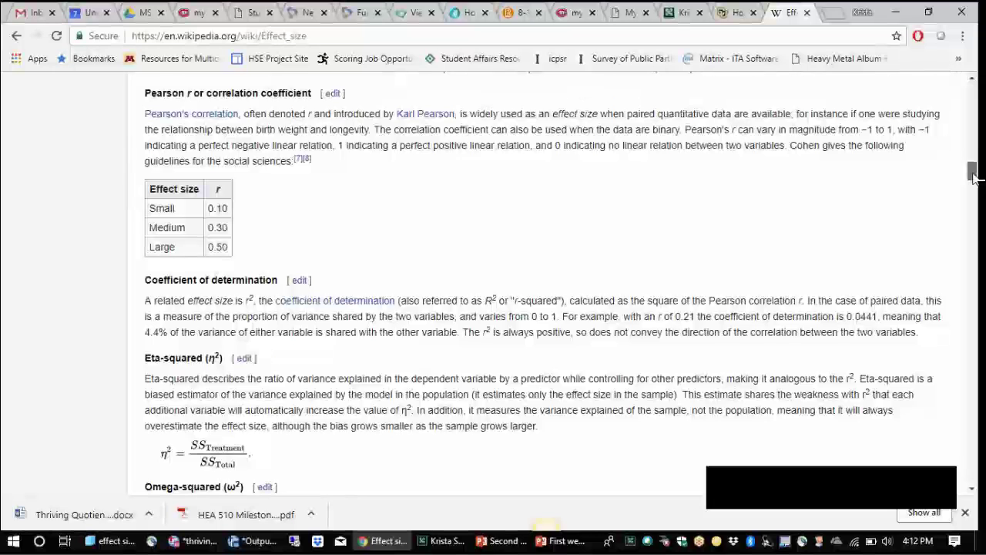
{"action": "left_click_drag", "start_coordinate": [973, 177], "coordinate": [964, 250]}
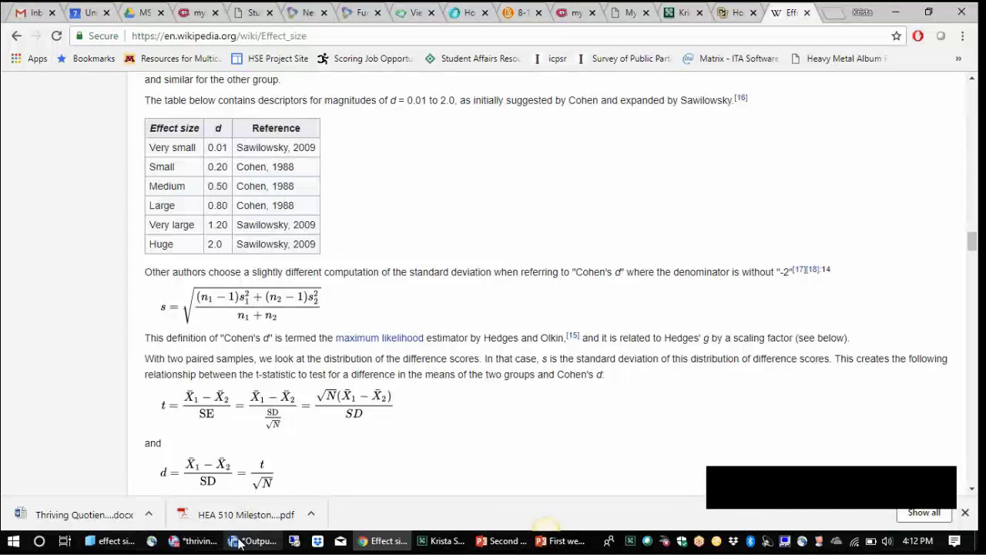
{"action": "left_click", "coordinate": [732, 10]}
{"action": "left_click", "coordinate": [786, 14]}
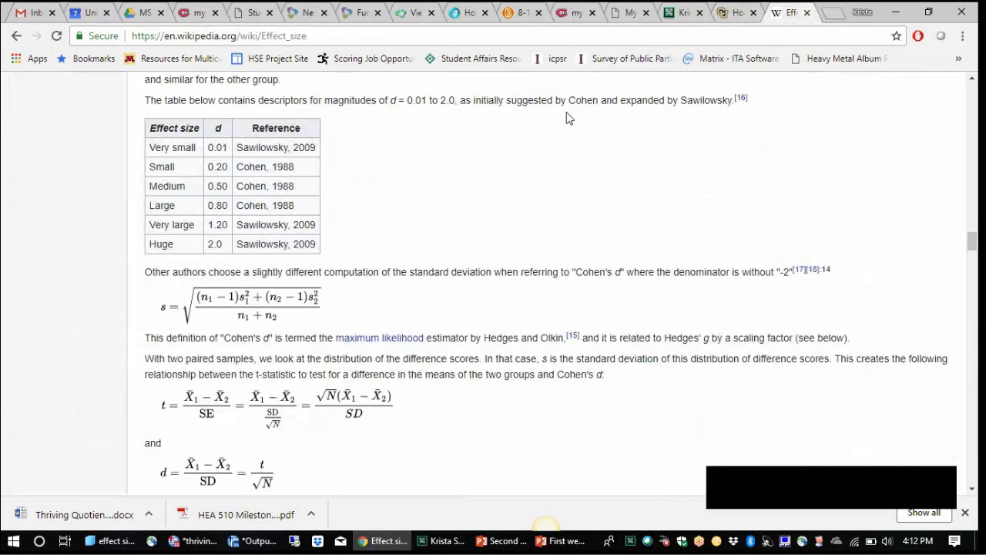